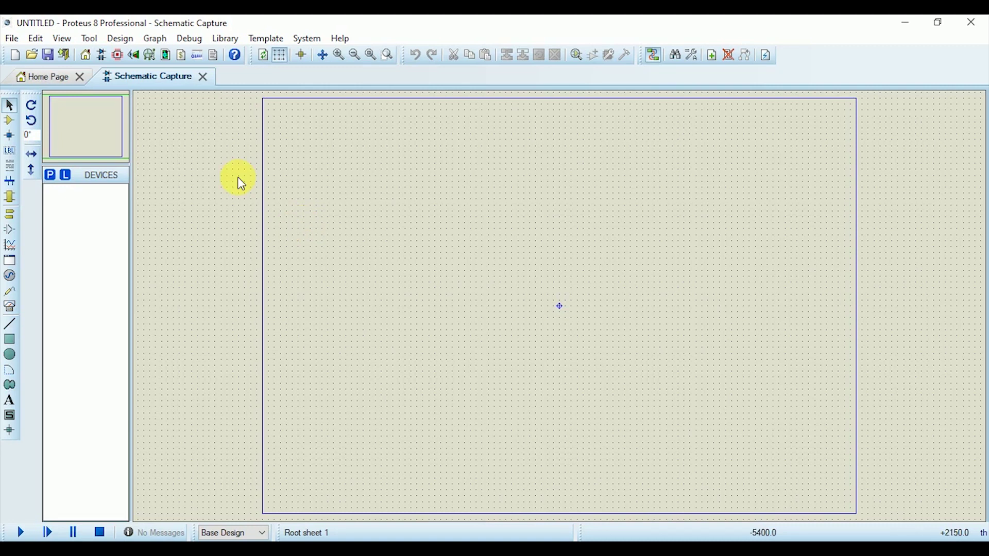
# Search the parts library for 'arduino uno' and add ARDUINO UNO to the device list.
pyautogui.click(51, 178)
pyautogui.write('arduino uno')
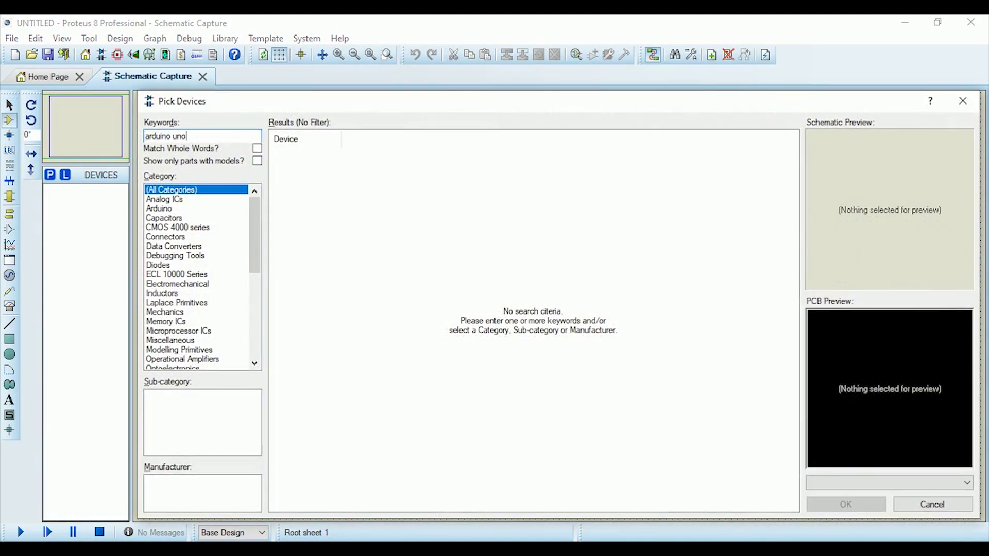
pyautogui.doubleClick(380, 154)
# Search for 'lcd' and add the LM016L 16x2 alphanumeric LCD to the device list.
pyautogui.click(217, 139)
pyautogui.press('BackSpace')
pyautogui.press('BackSpace')
pyautogui.press('BackSpace')
pyautogui.press('BackSpace')
pyautogui.press('BackSpace')
pyautogui.press('BackSpace')
pyautogui.press('BackSpace')
pyautogui.press('BackSpace')
pyautogui.press('BackSpace')
pyautogui.press('BackSpace')
pyautogui.press('BackSpace')
pyautogui.write('lcd')
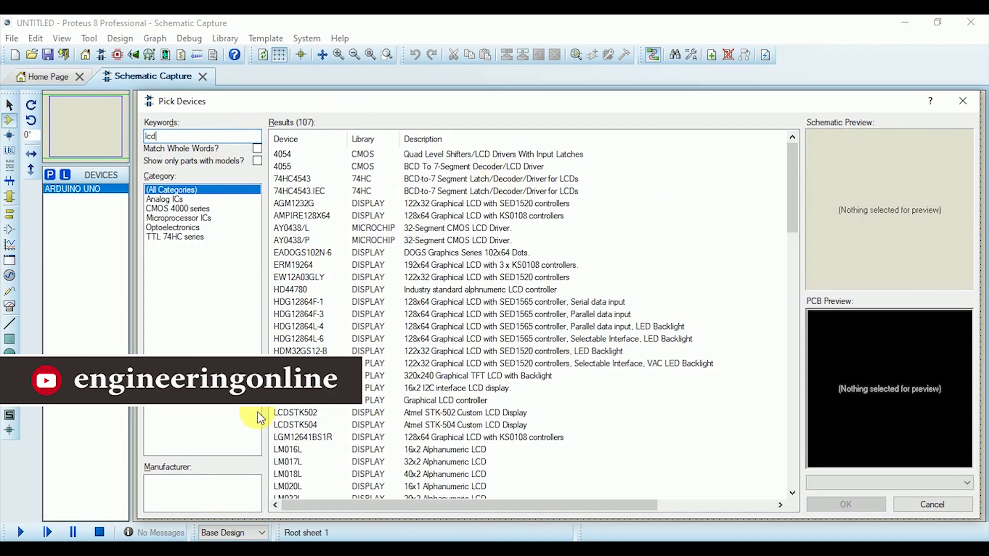
pyautogui.click(287, 449)
pyautogui.doubleClick(288, 449)
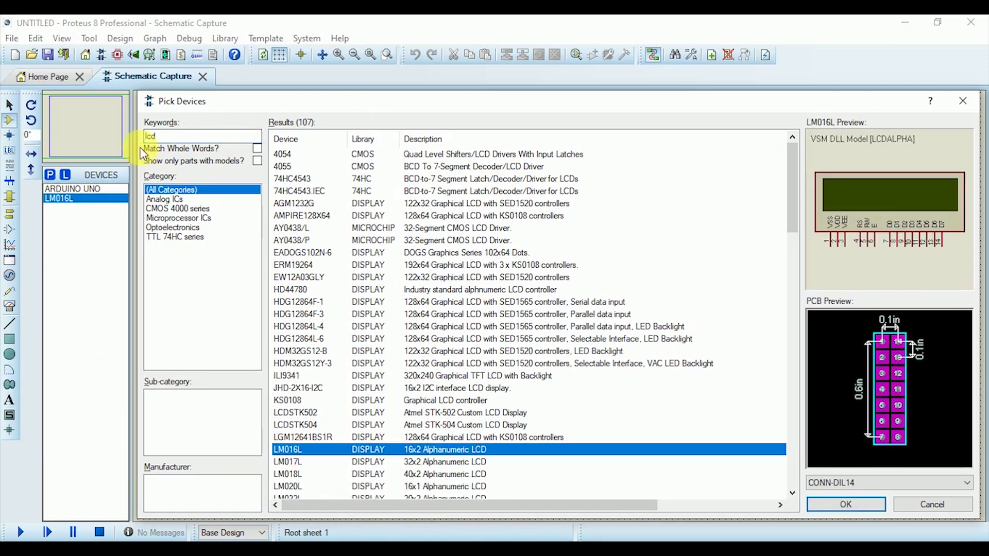
# Search for 'pot', add the POT-HG potentiometer, and close Pick Devices.
pyautogui.click(178, 136)
pyautogui.press('BackSpace')
pyautogui.press('BackSpace')
pyautogui.press('BackSpace')
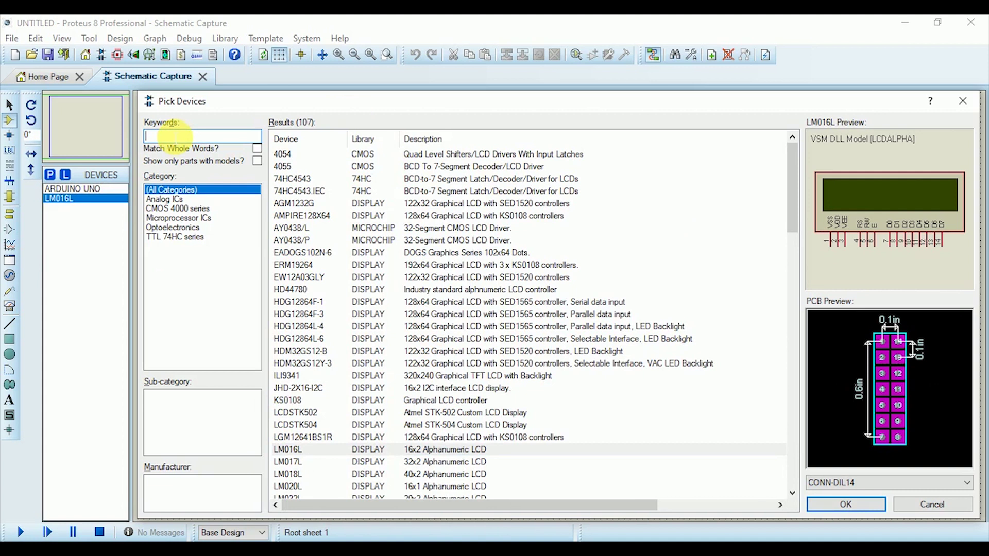
pyautogui.write('po')
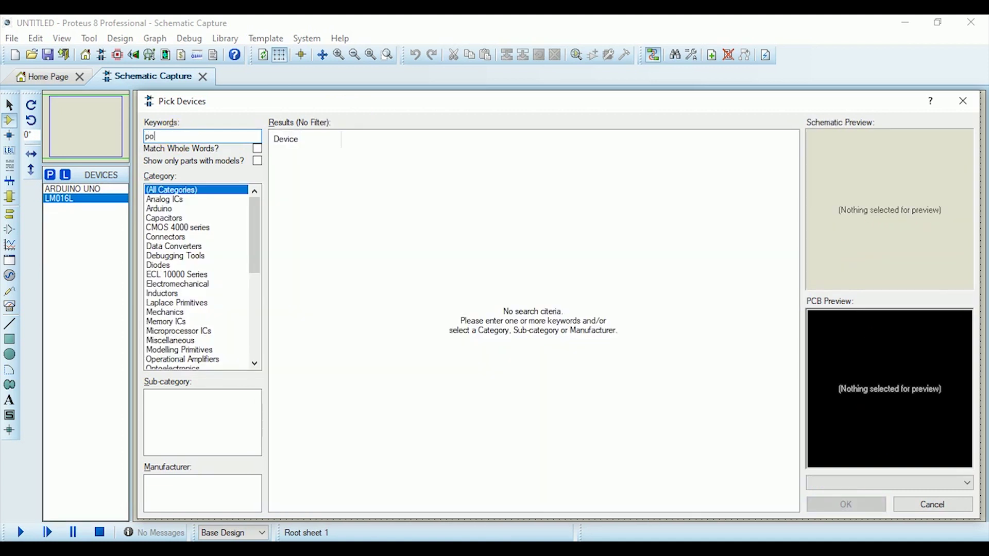
pyautogui.write('t')
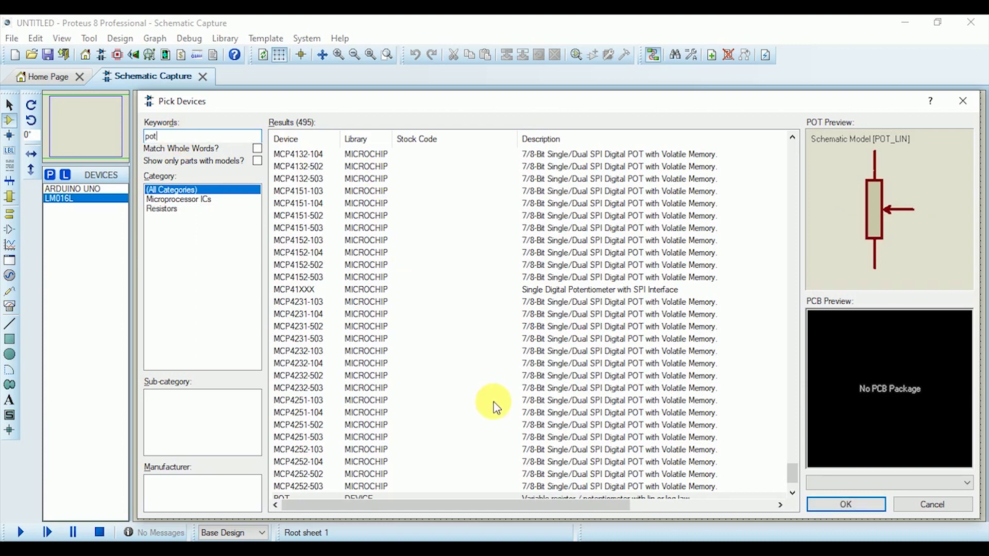
pyautogui.click(350, 488)
pyautogui.press('Down')
pyautogui.press('Down')
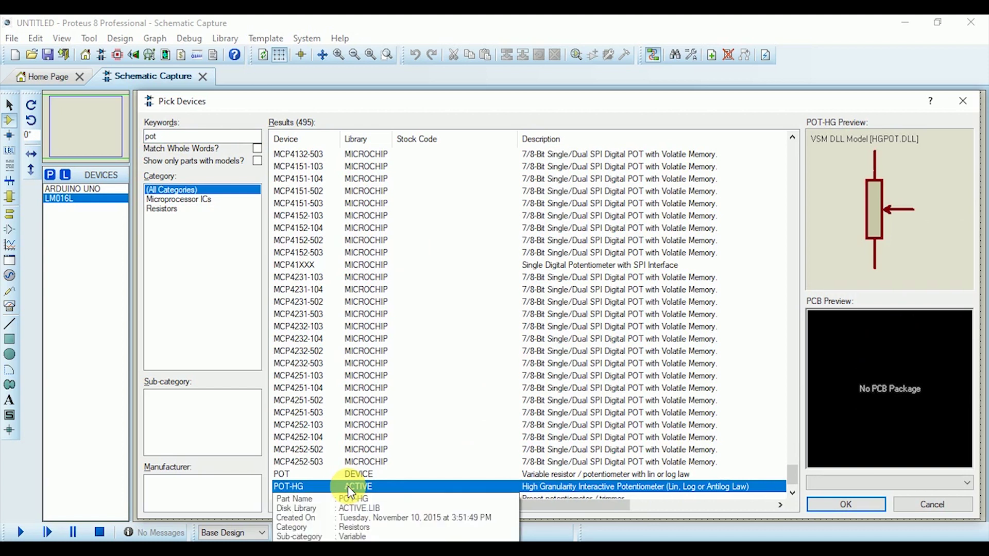
pyautogui.doubleClick(349, 488)
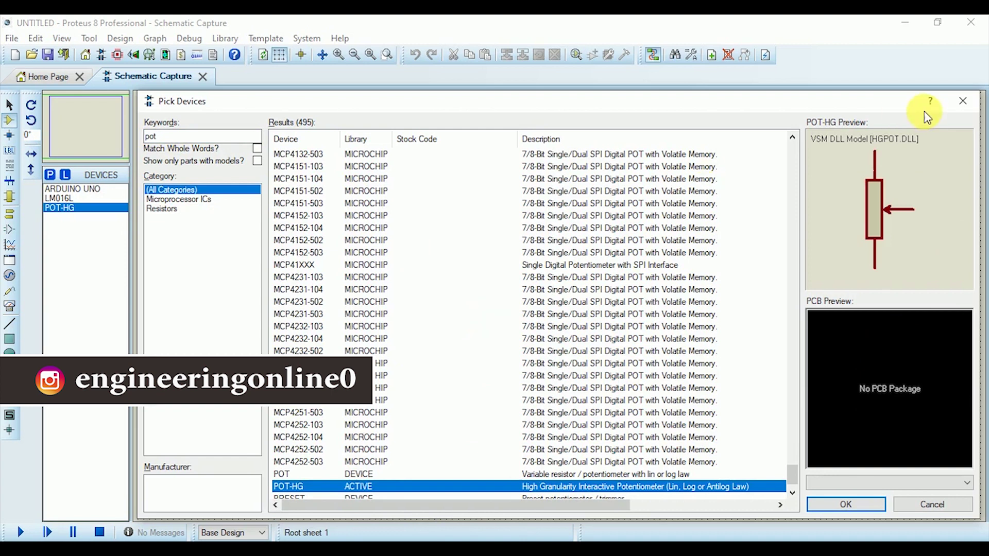
pyautogui.click(974, 109)
# Place the Arduino Uno on the left of the sheet and the LM016L LCD to its right.
pyautogui.click(541, 373)
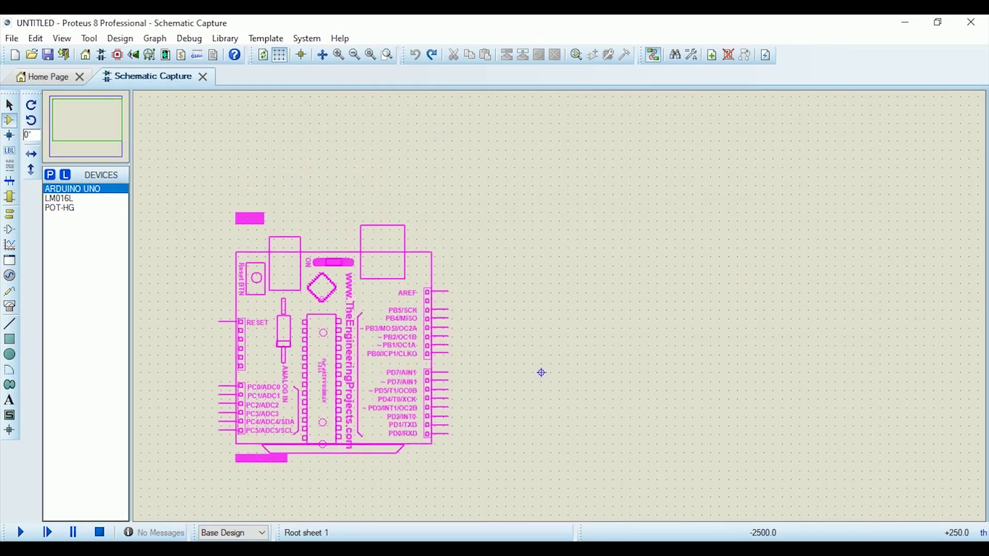
pyautogui.click(333, 332)
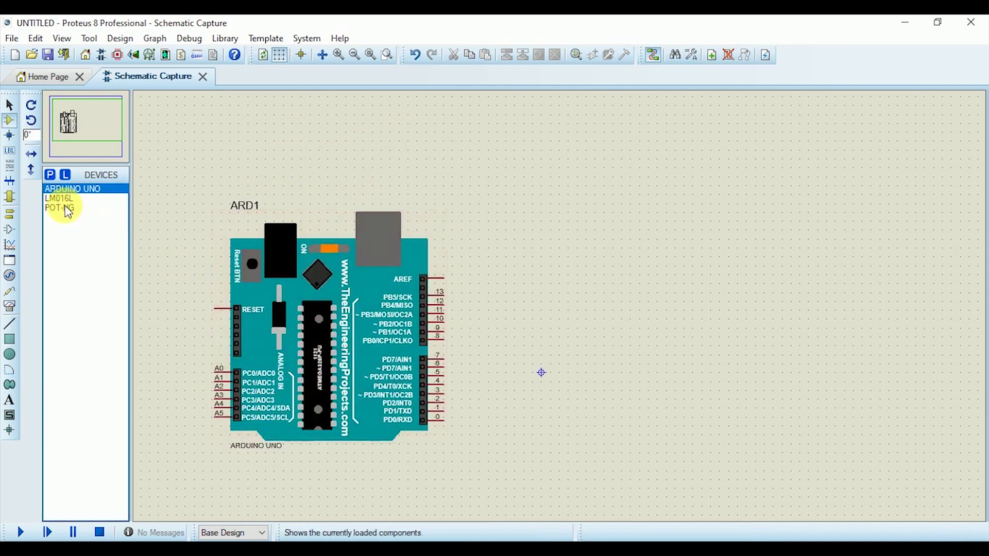
pyautogui.click(66, 198)
pyautogui.click(545, 293)
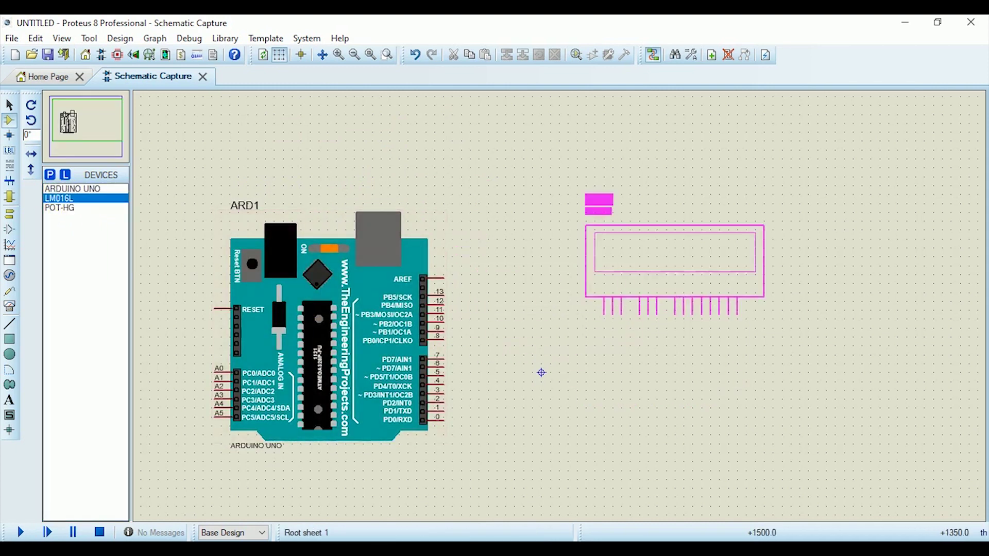
pyautogui.click(687, 211)
# Rotate the LCD clockwise to stand upright, then drag it lower and closer to the Arduino.
pyautogui.rightClick(703, 208)
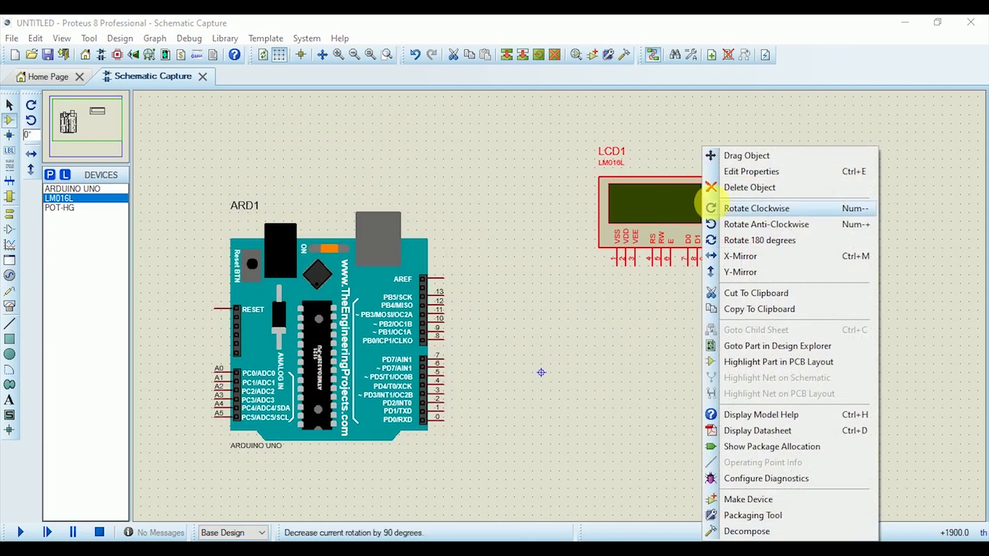
pyautogui.click(714, 208)
pyautogui.rightClick(722, 287)
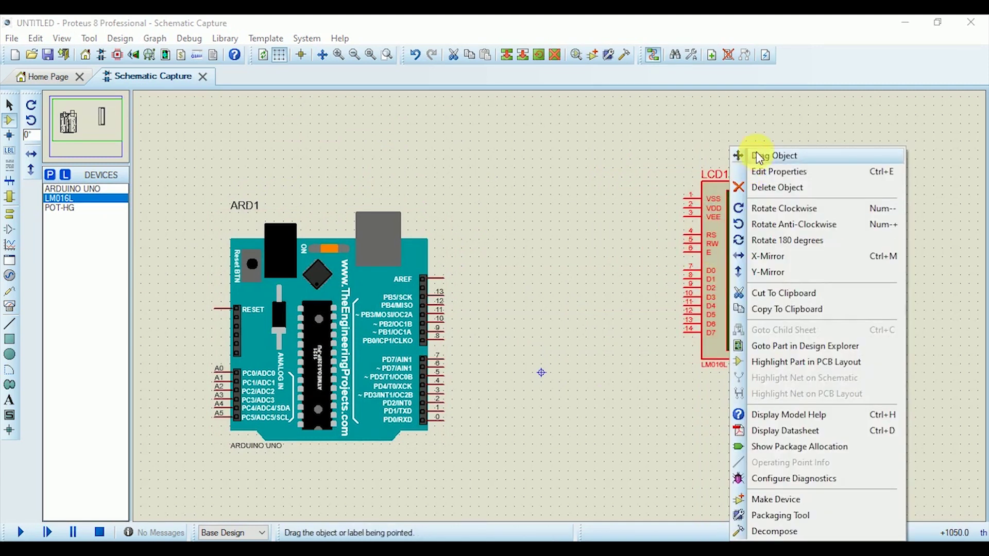
pyautogui.click(746, 155)
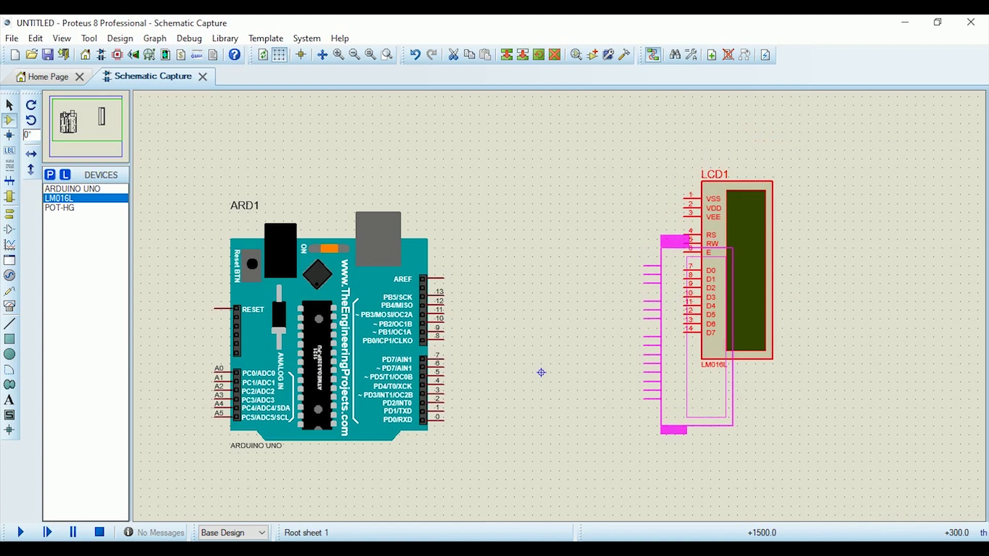
pyautogui.click(674, 349)
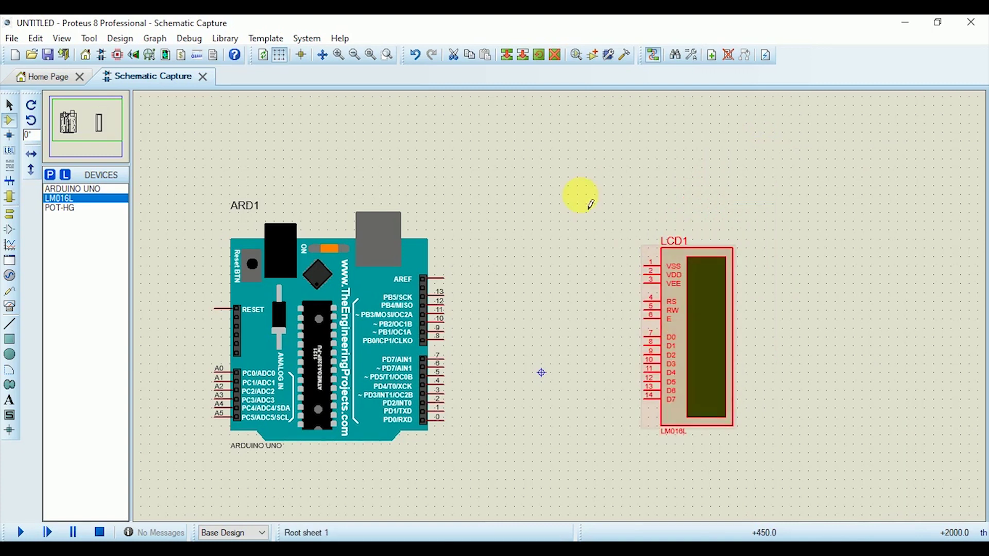
# Place a DC generator above the board, between the Arduino and the LCD.
pyautogui.rightClick(541, 161)
pyautogui.moveTo(573, 166)
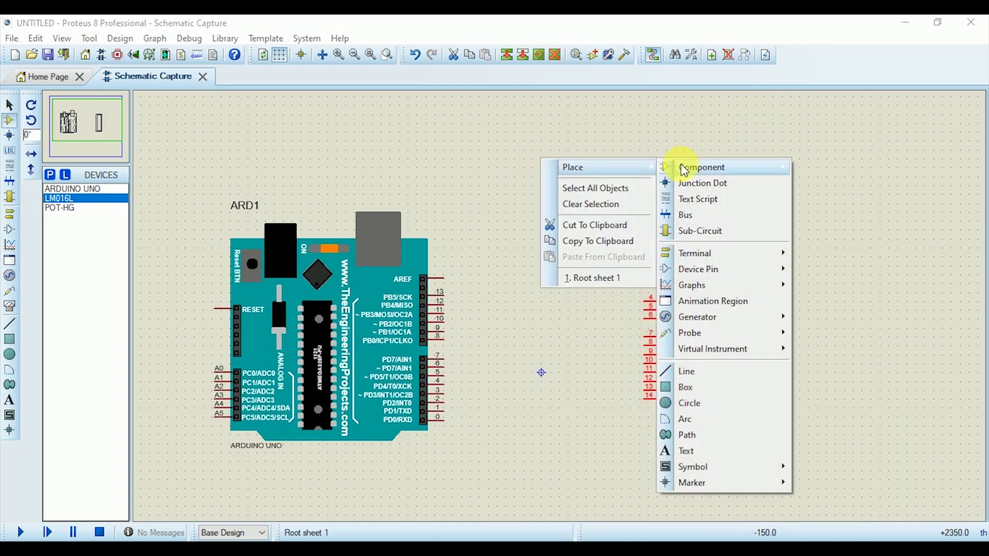
pyautogui.moveTo(694, 315)
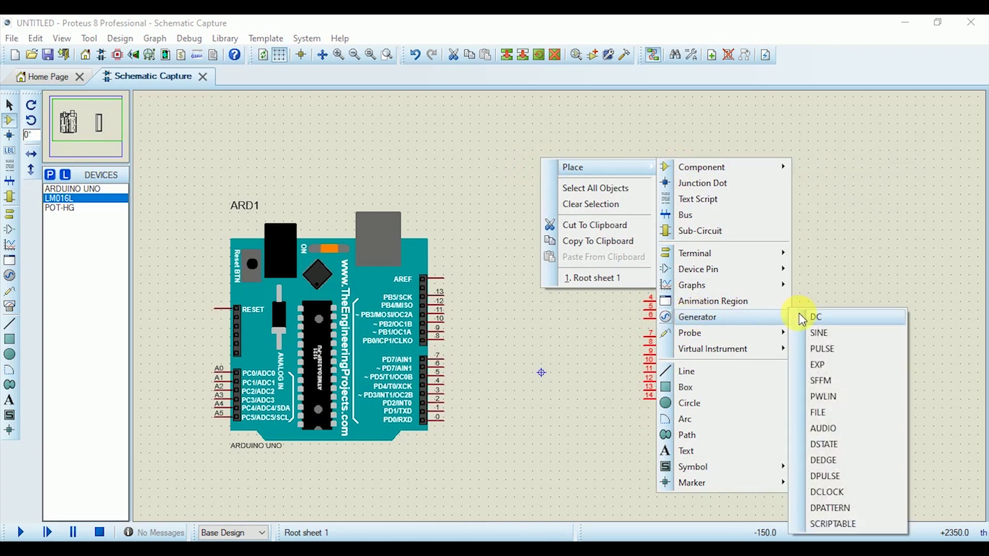
pyautogui.click(815, 316)
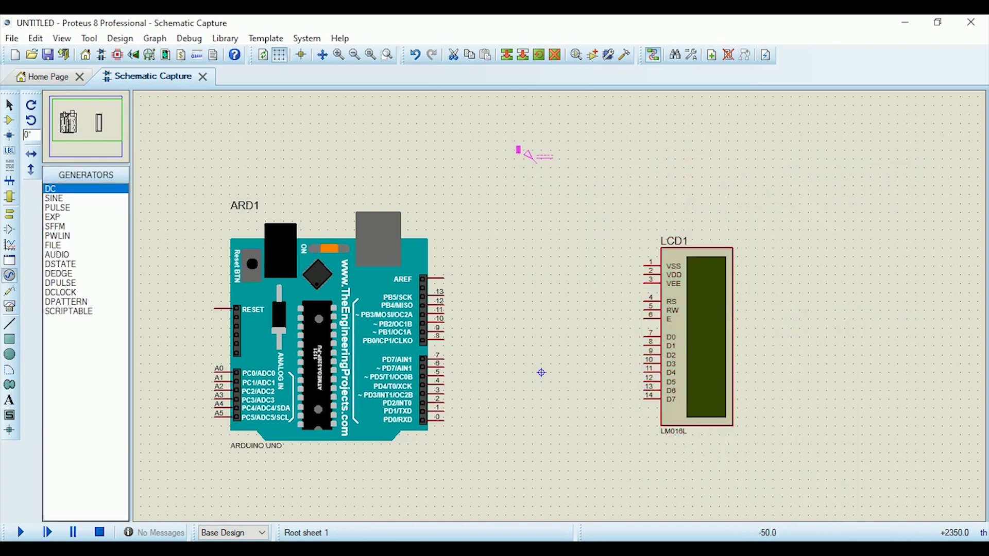
pyautogui.click(542, 161)
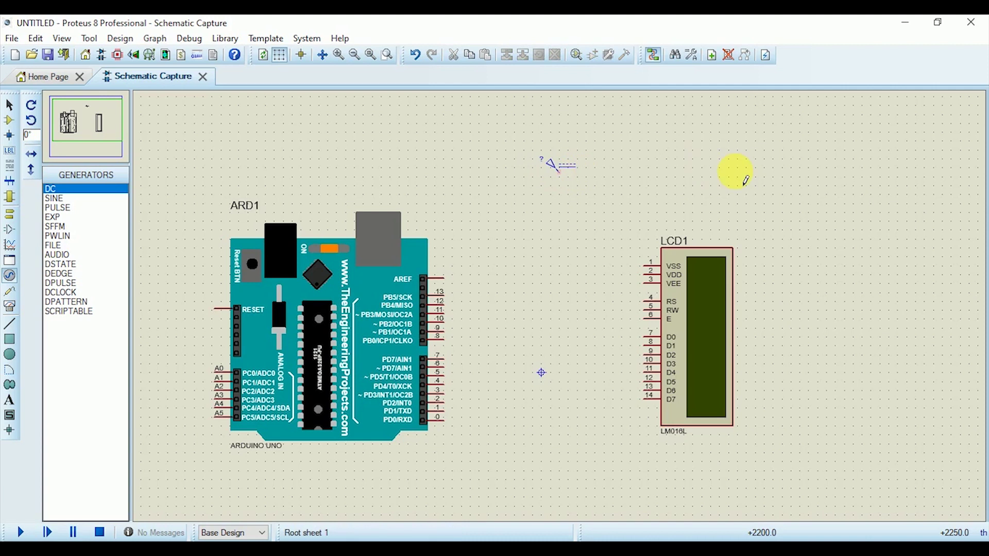
# Place a ground terminal below, between the Arduino and the LCD.
pyautogui.rightClick(744, 173)
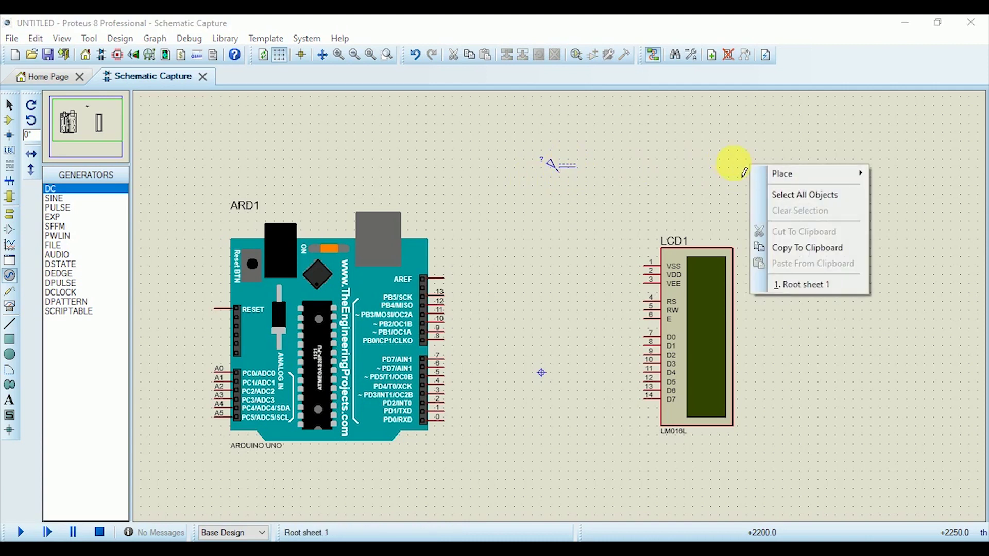
pyautogui.moveTo(757, 175)
pyautogui.moveTo(684, 259)
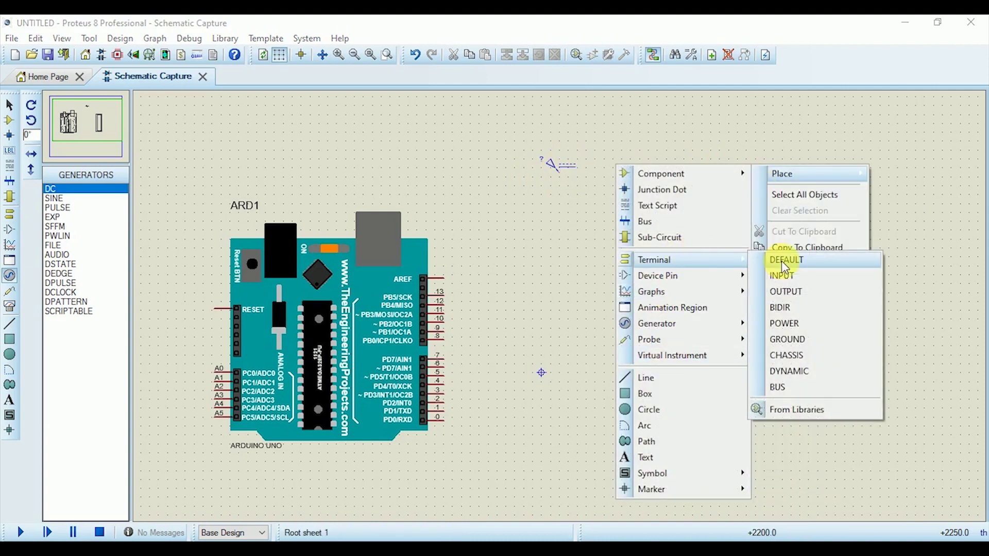
pyautogui.click(788, 339)
pyautogui.click(586, 439)
# Set the DC generator's voltage to 5.
pyautogui.doubleClick(558, 163)
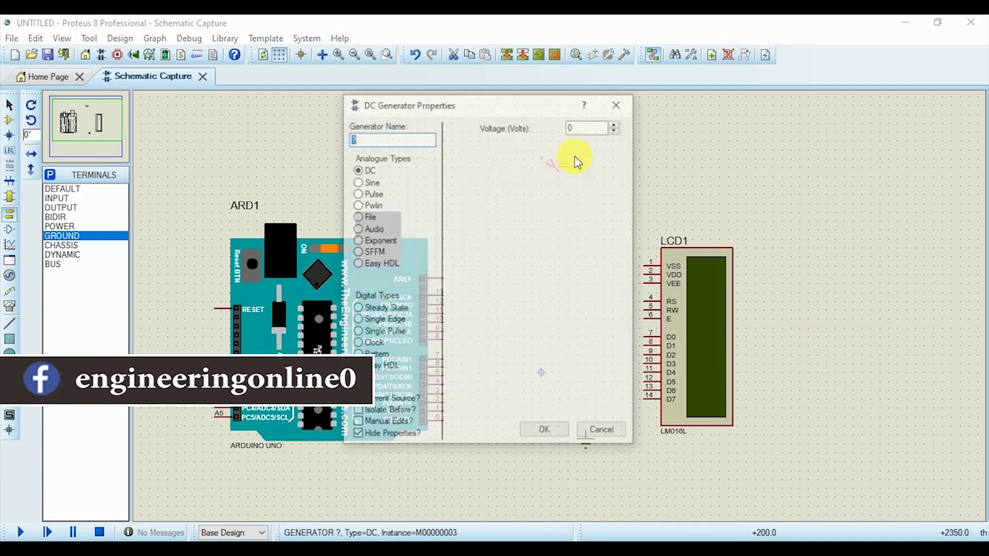
pyautogui.doubleClick(582, 127)
pyautogui.write('5')
pyautogui.press('Return')
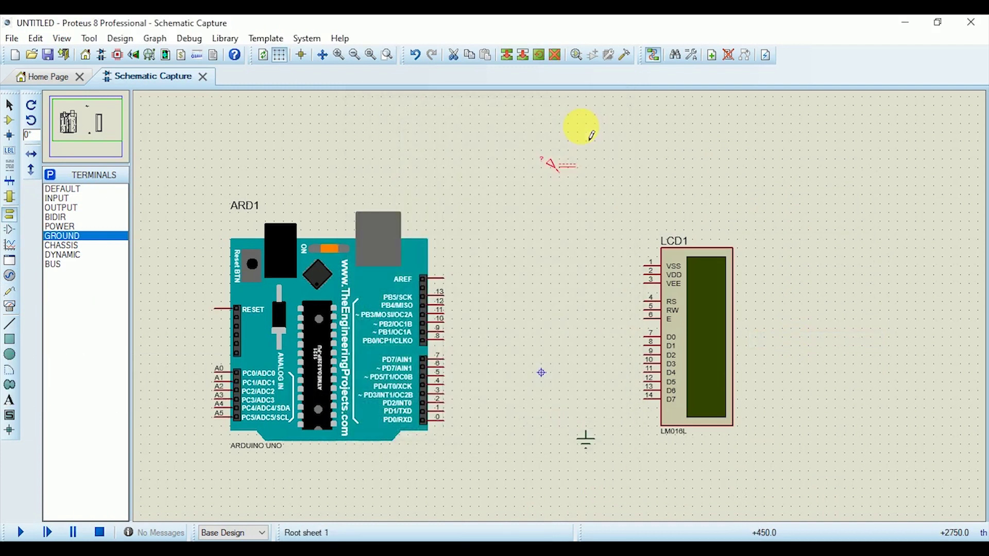
# Wire the LCD's VSS pin to ground and its VDD pin to the DC generator.
pyautogui.click(646, 266)
pyautogui.click(587, 432)
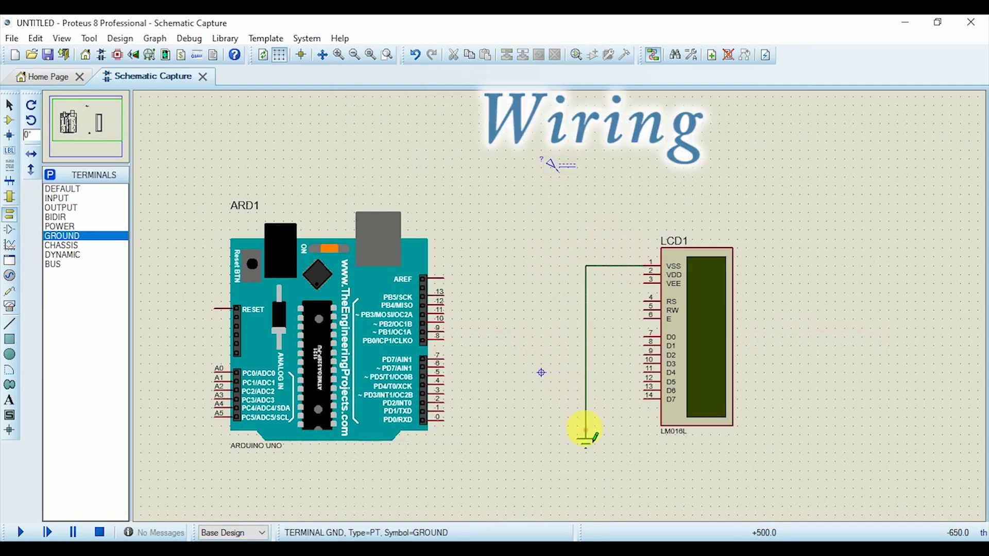
pyautogui.click(559, 172)
pyautogui.click(586, 301)
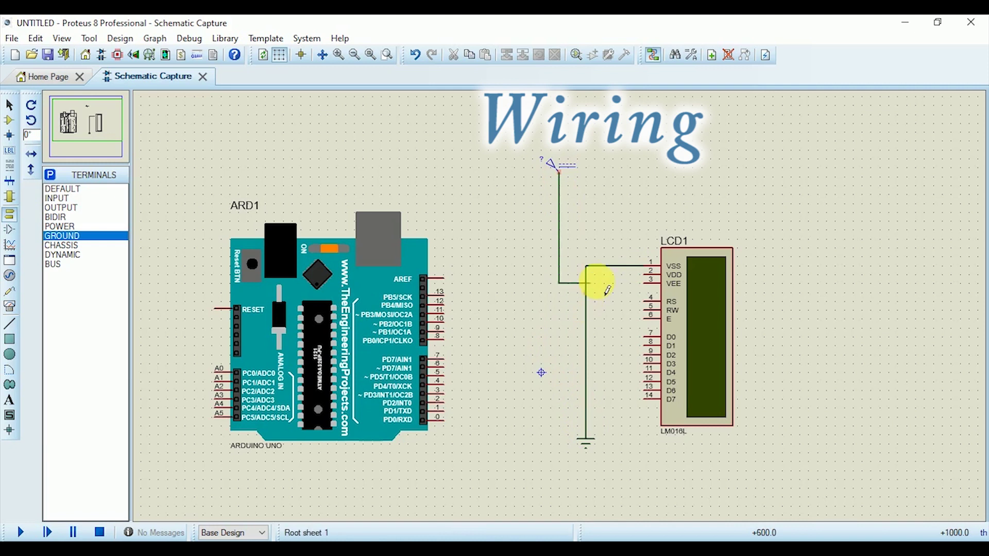
pyautogui.click(646, 274)
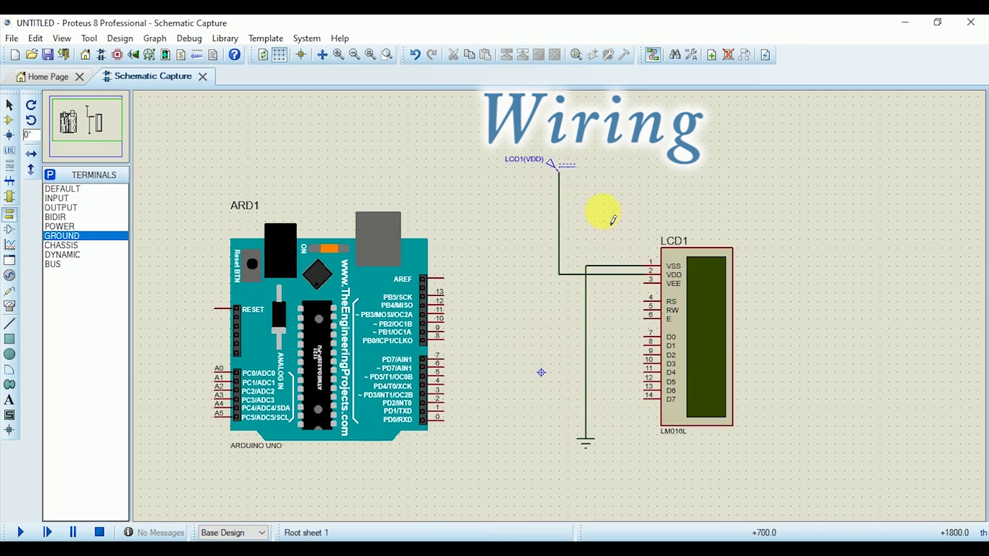
# Place potentiometer RV1 above the LCD, wired to supply, ground and the LCD's VEE pin.
pyautogui.click(9, 120)
pyautogui.click(59, 208)
pyautogui.click(608, 230)
pyautogui.click(608, 204)
pyautogui.click(558, 203)
pyautogui.click(608, 253)
pyautogui.click(608, 267)
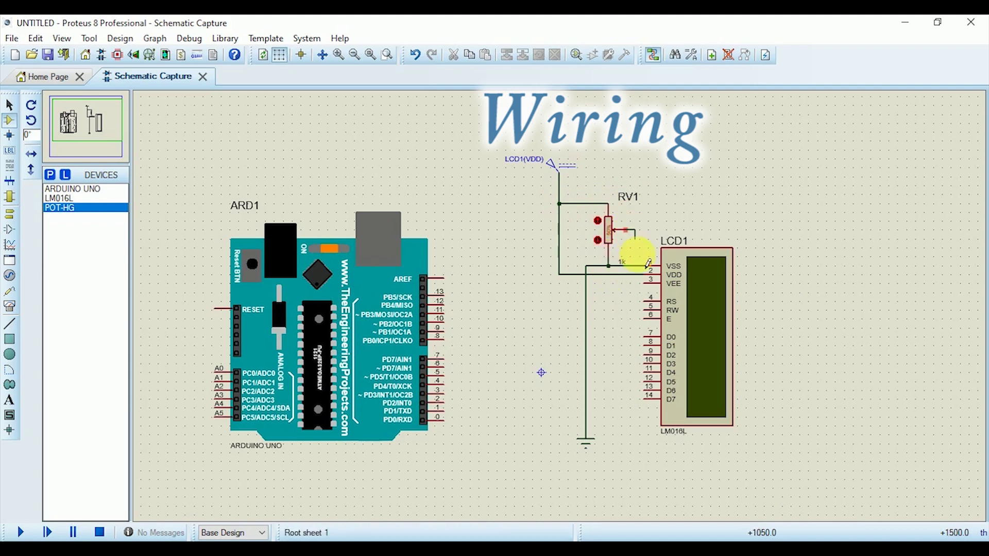
pyautogui.click(614, 230)
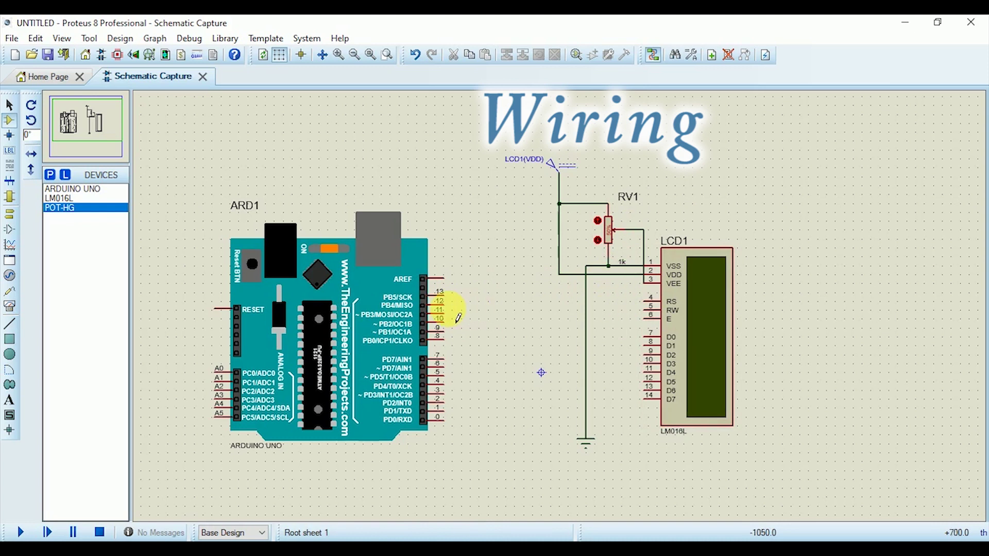
# Connect Arduino pins 12 and 11 to the LCD's RS and E, and tie RW to ground.
pyautogui.click(442, 305)
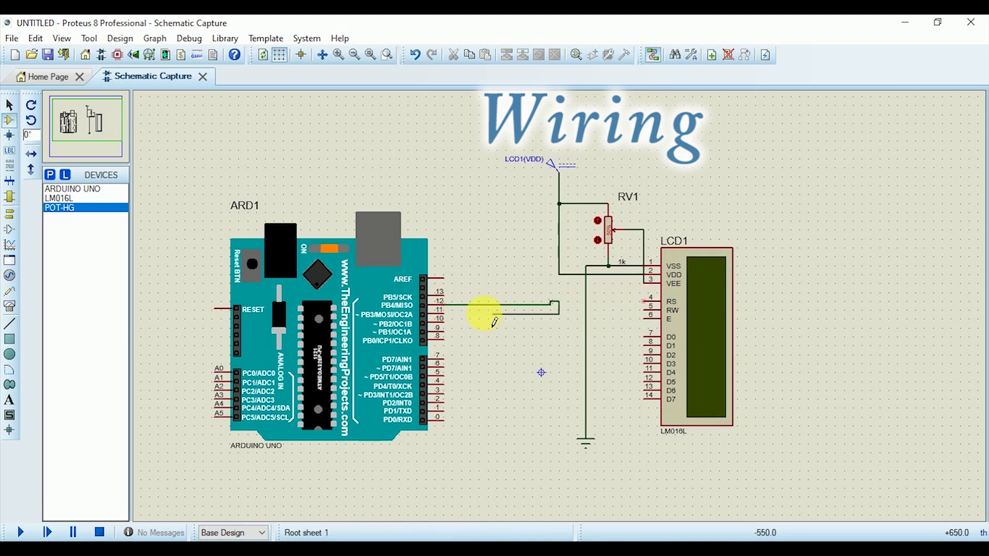
pyautogui.click(645, 304)
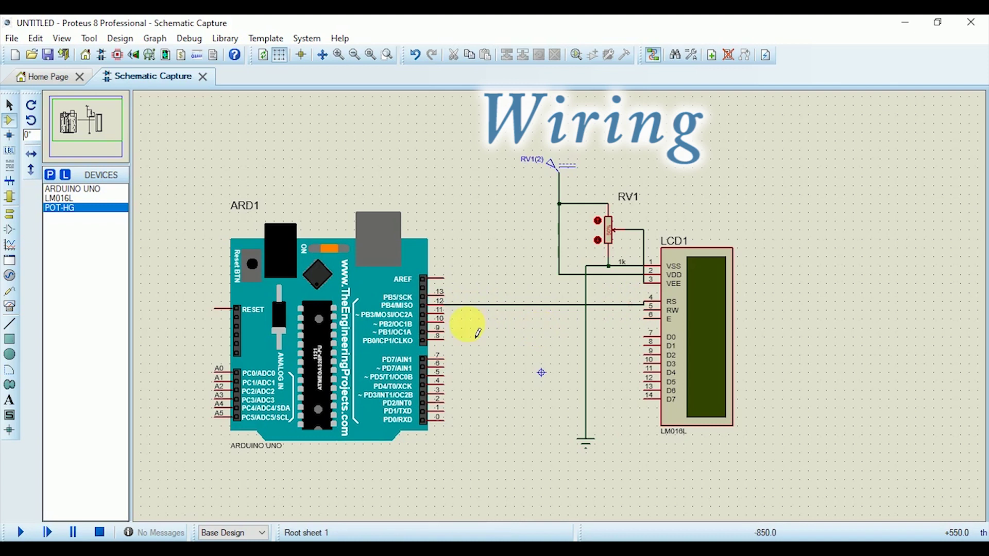
pyautogui.click(443, 313)
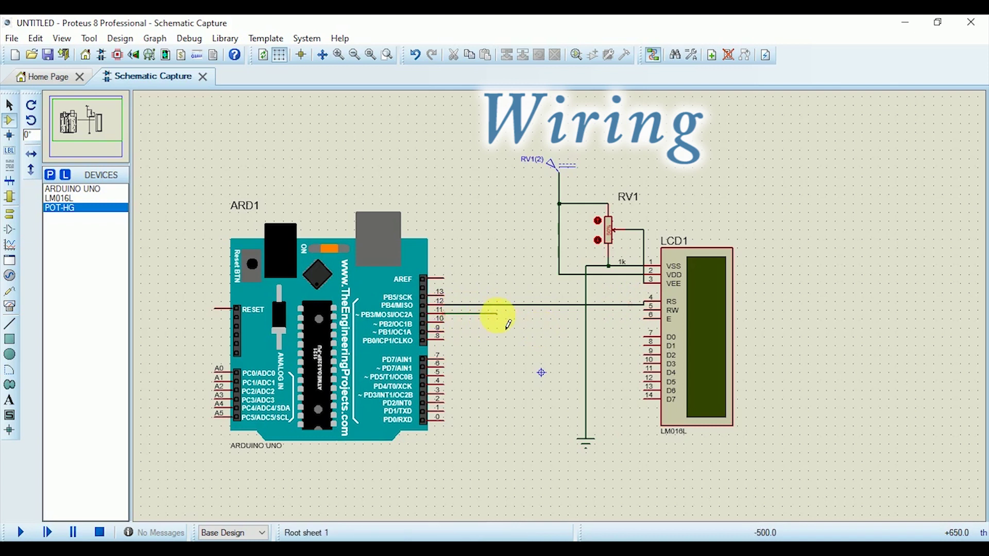
pyautogui.click(652, 319)
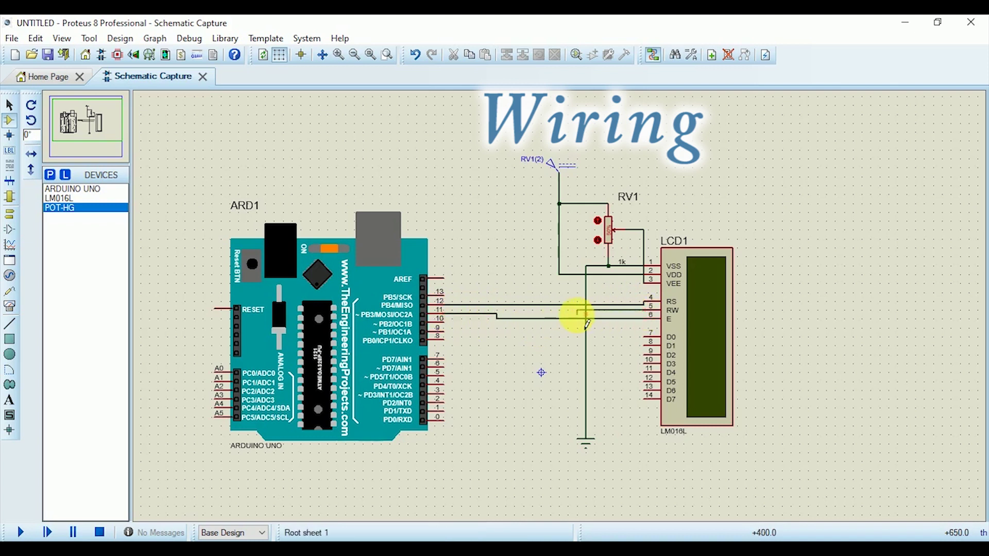
pyautogui.click(586, 310)
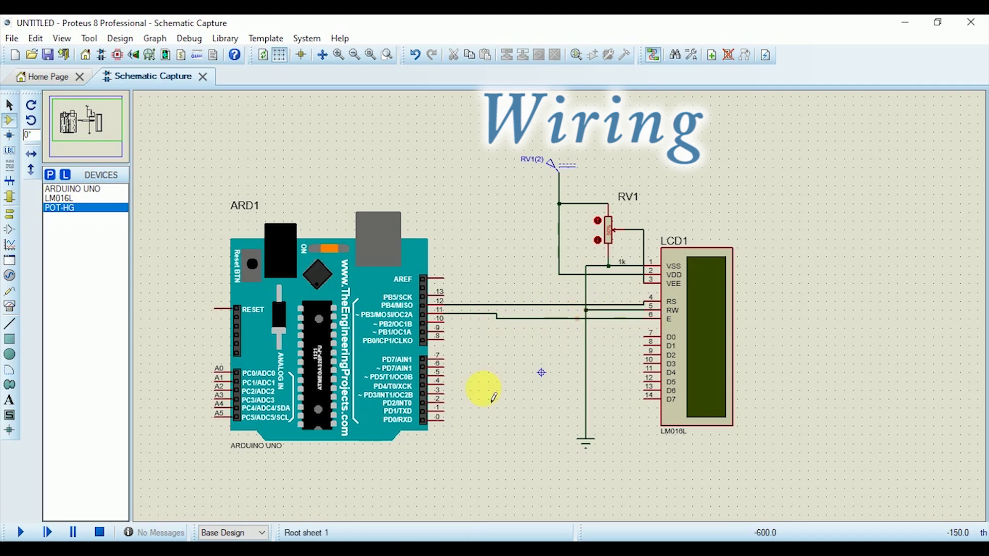
# Connect Arduino pins 5, 4, 3 and 2 to the LCD's D4, D5, D6 and D7.
pyautogui.click(443, 376)
pyautogui.click(649, 369)
pyautogui.click(441, 384)
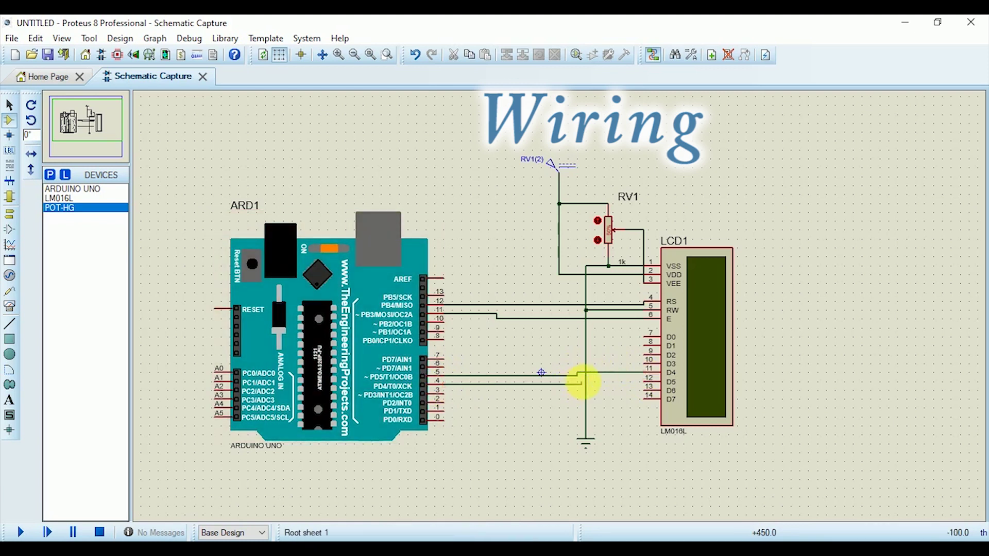
pyautogui.click(648, 378)
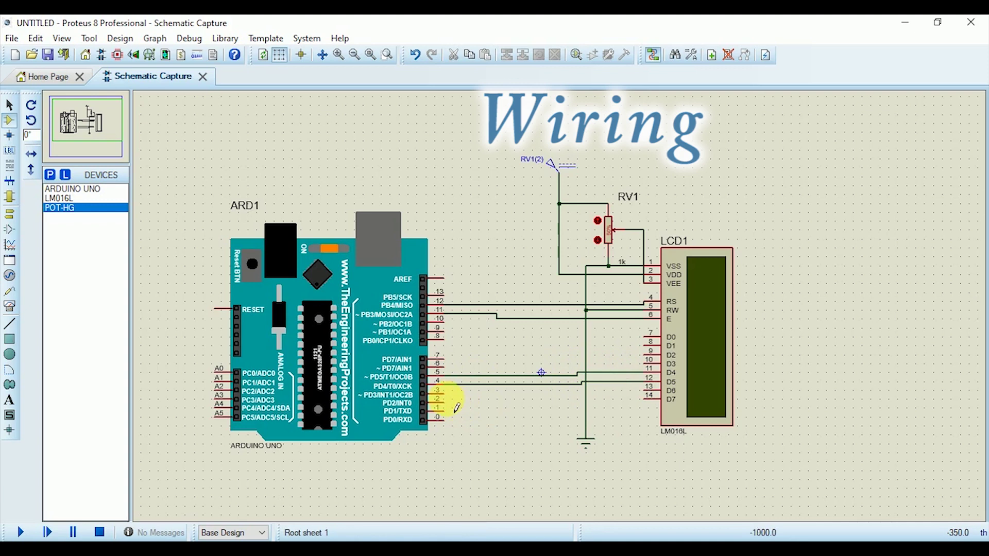
pyautogui.click(440, 390)
pyautogui.click(651, 391)
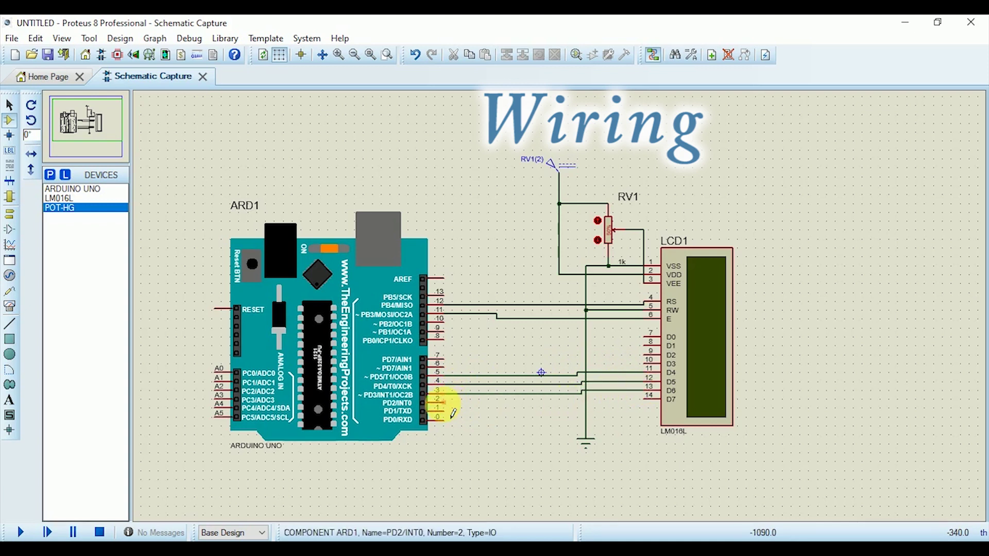
pyautogui.click(441, 400)
pyautogui.click(649, 395)
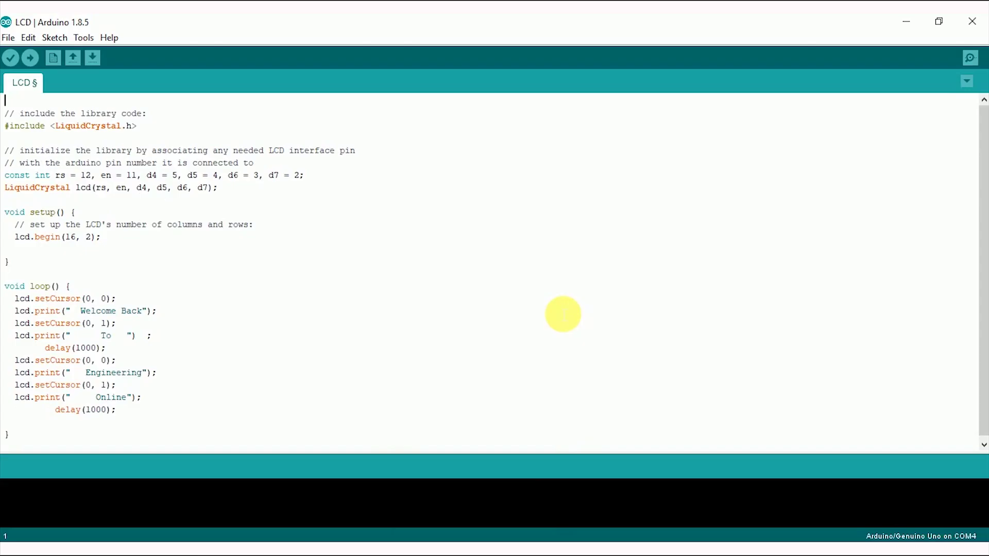
# Verify/compile the LiquidCrystal LCD sketch with Ctrl+R.
pyautogui.hotkey('ctrl', 'r')
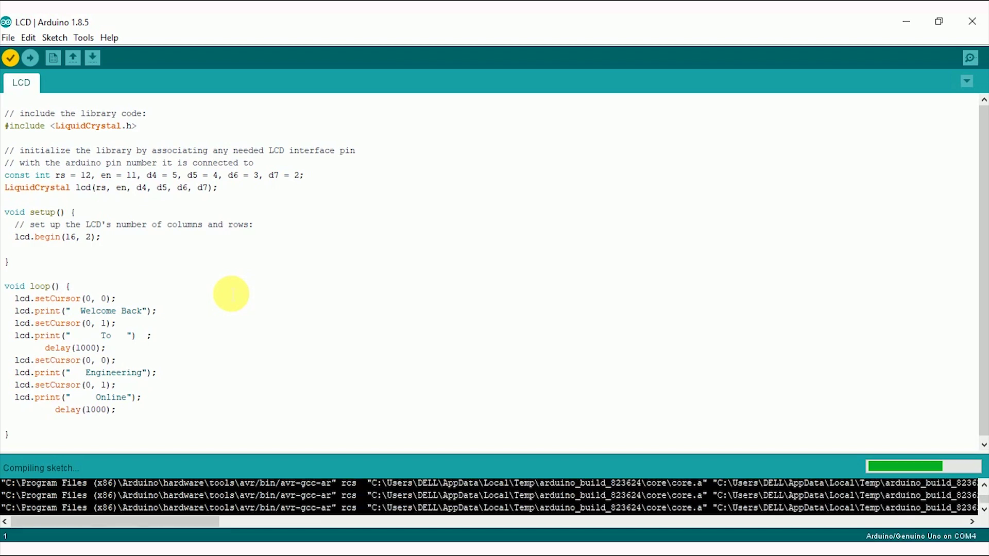
# Enlarge the compiler output, copy the LCD.ino.hex path, and return to the Arduino's properties in Proteus.
pyautogui.moveTo(371, 471); pyautogui.dragTo(371, 401)
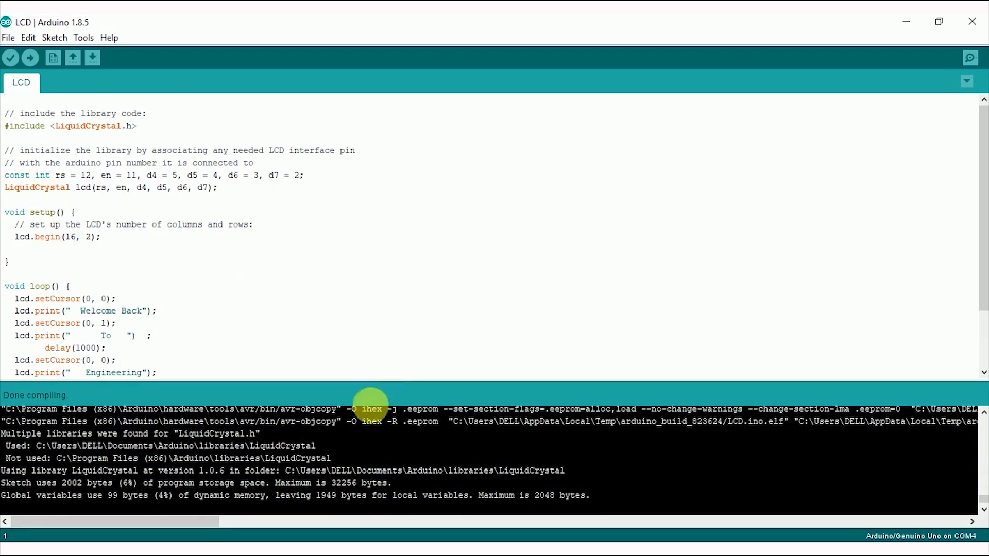
pyautogui.moveTo(181, 521); pyautogui.dragTo(233, 521)
pyautogui.moveTo(556, 425); pyautogui.dragTo(896, 426)
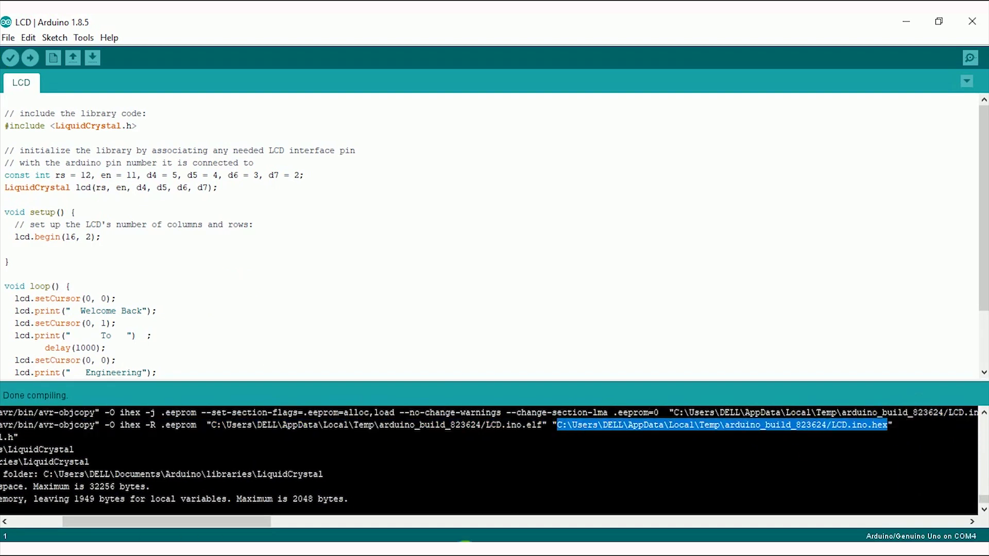
pyautogui.hotkey('alt', 'Tab')
pyautogui.click(479, 225)
pyautogui.hotkey('alt', 'Tab')
pyautogui.hotkey('alt', 'Tab')
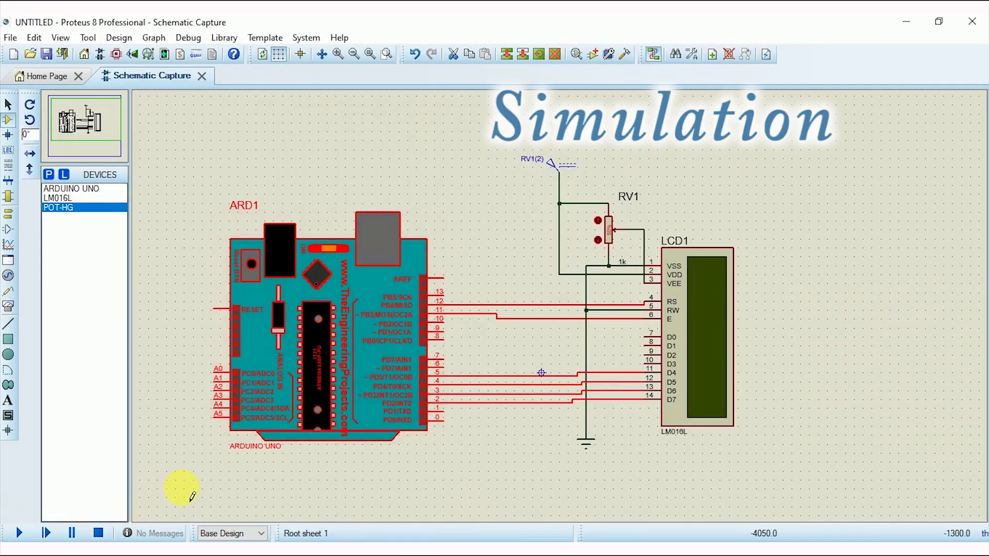
# Run the Proteus simulation of the Arduino Uno driving the LM016L LCD.
pyautogui.click(16, 532)
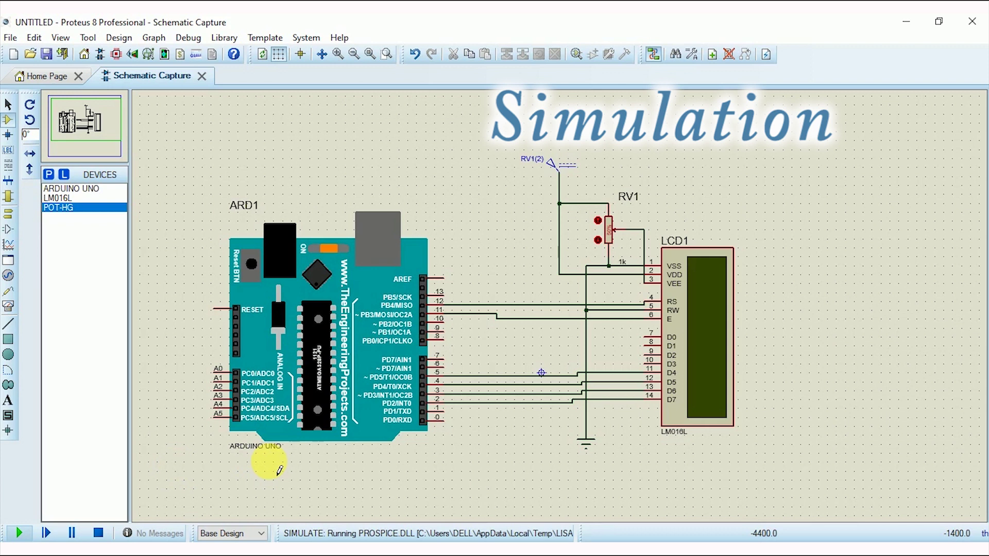